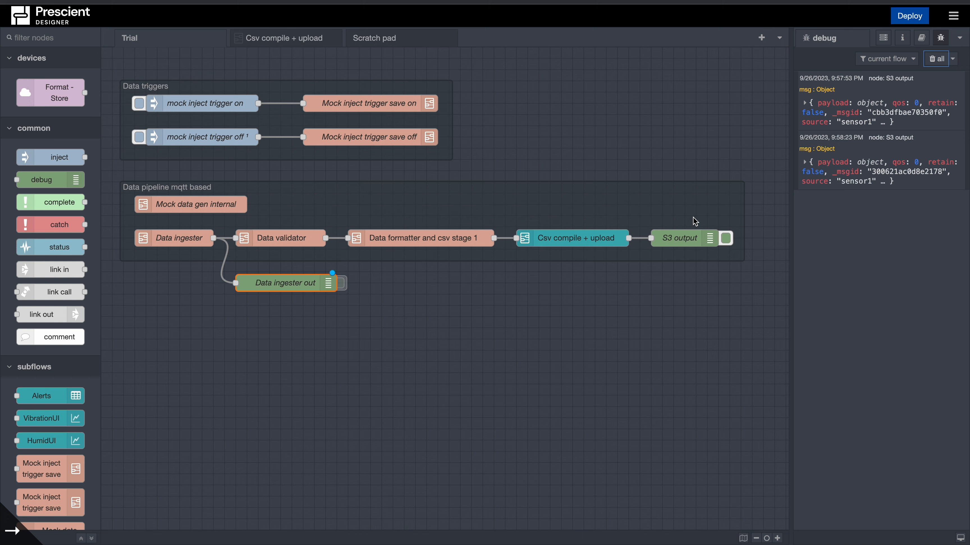
Step: Review the Data upload node's S3 settings in the Csv compile + upload subflow, leaving them unedited, and return to the Trial flow
click(254, 37)
double_click(319, 116)
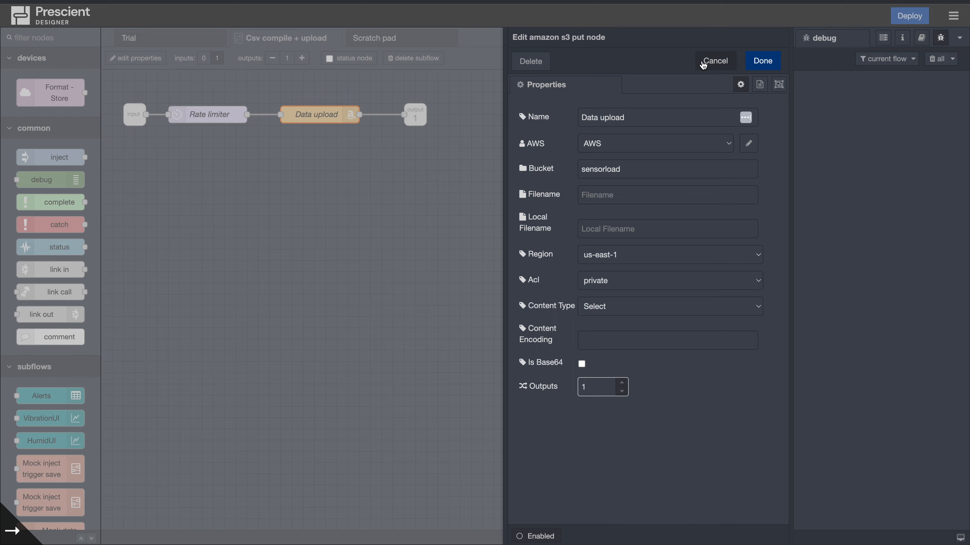
click(711, 61)
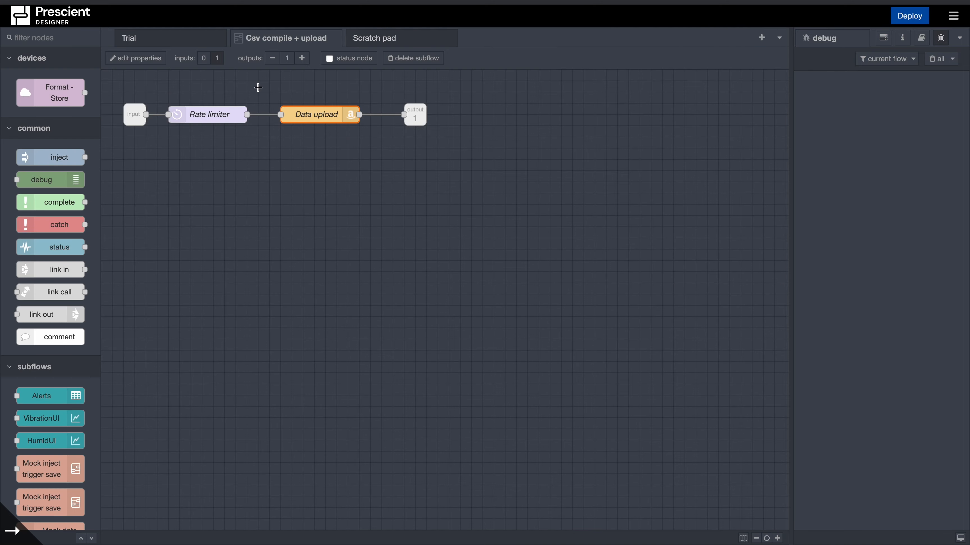
click(194, 44)
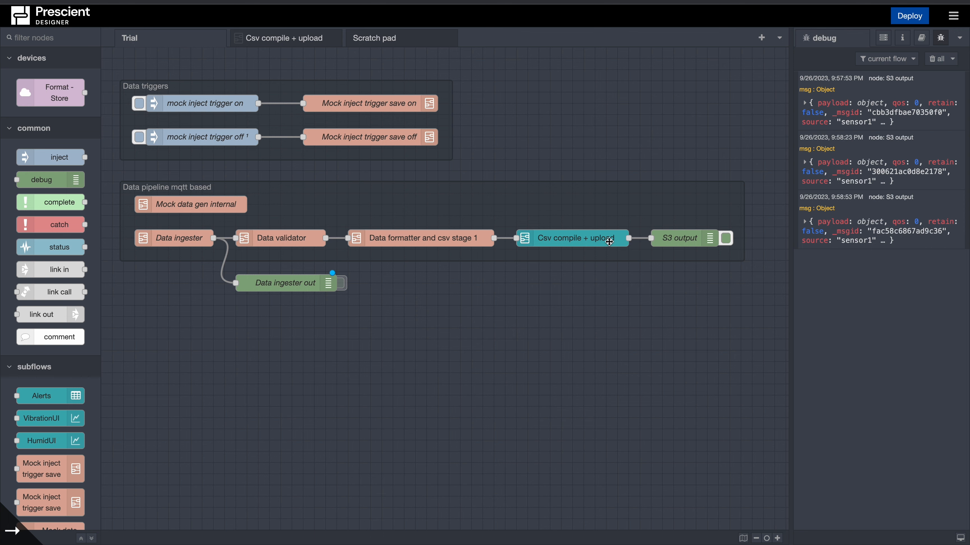
click(301, 39)
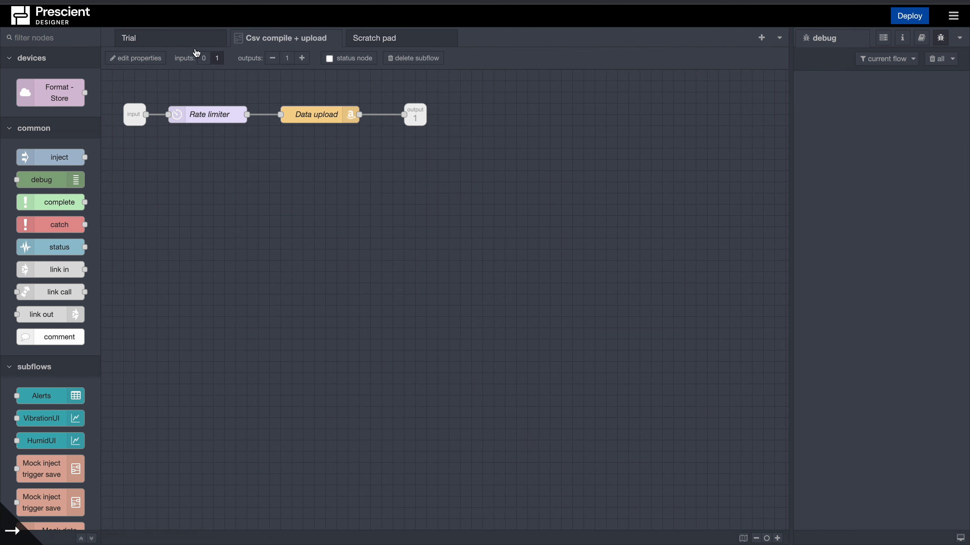
click(167, 37)
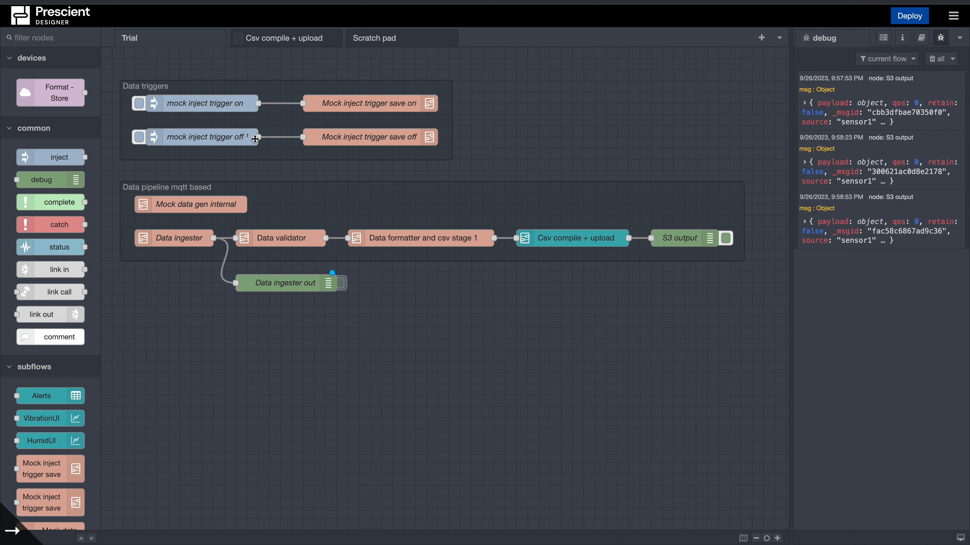
Step: Activate the Data ingester out debug node, expand its message's payload array at entries 20 to 29, and deactivate the node
click(342, 283)
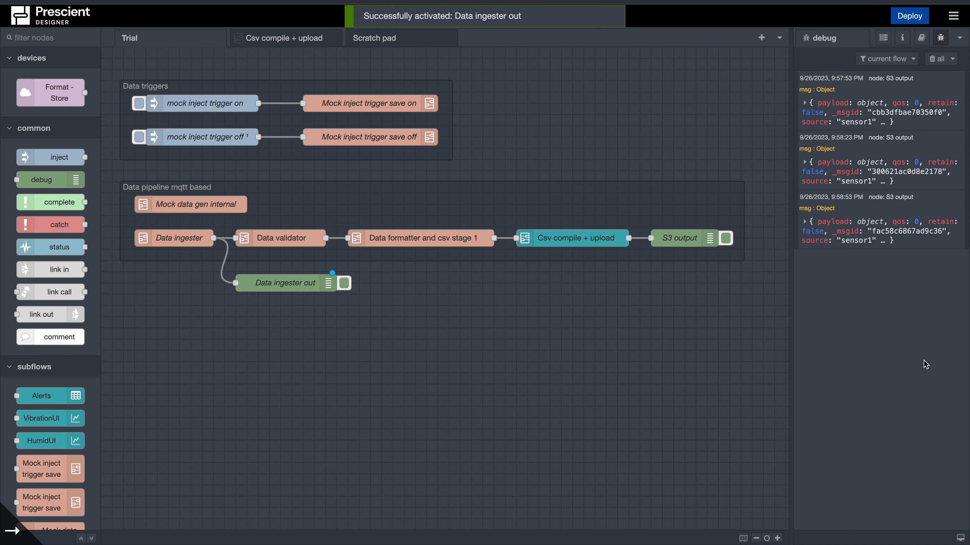
click(885, 293)
click(859, 298)
click(842, 323)
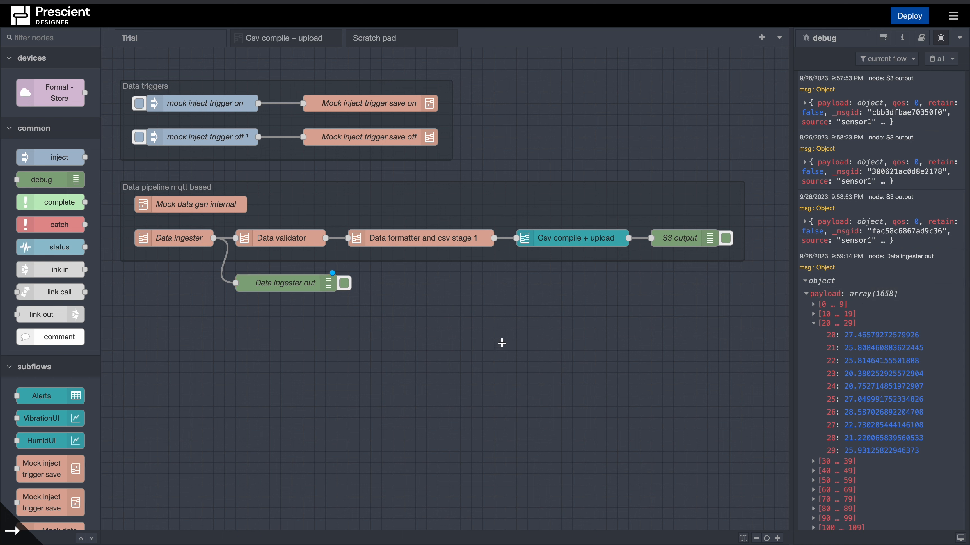
click(345, 287)
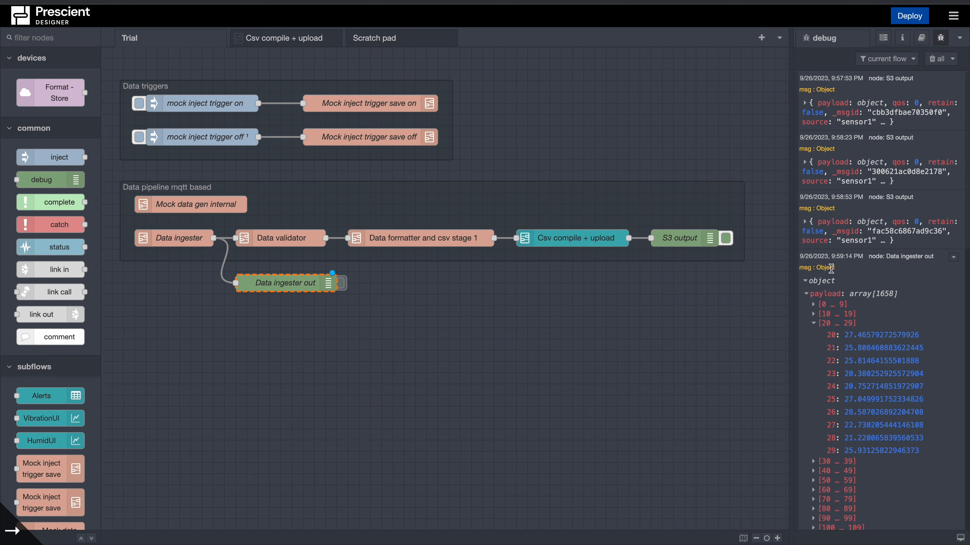
Step: Examine the Data ingester's subflow template, then look through the debug messages of the Trial flow
click(170, 243)
double_click(171, 242)
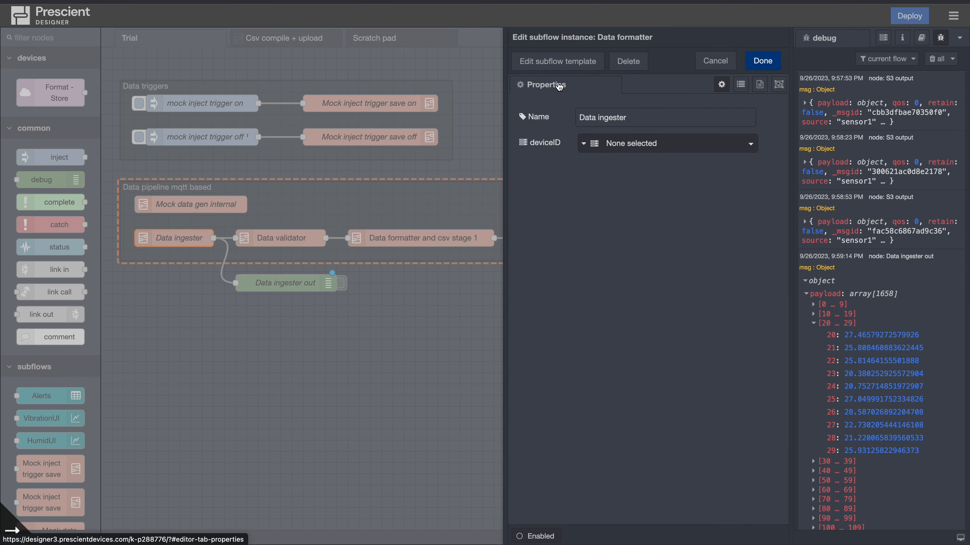
click(557, 62)
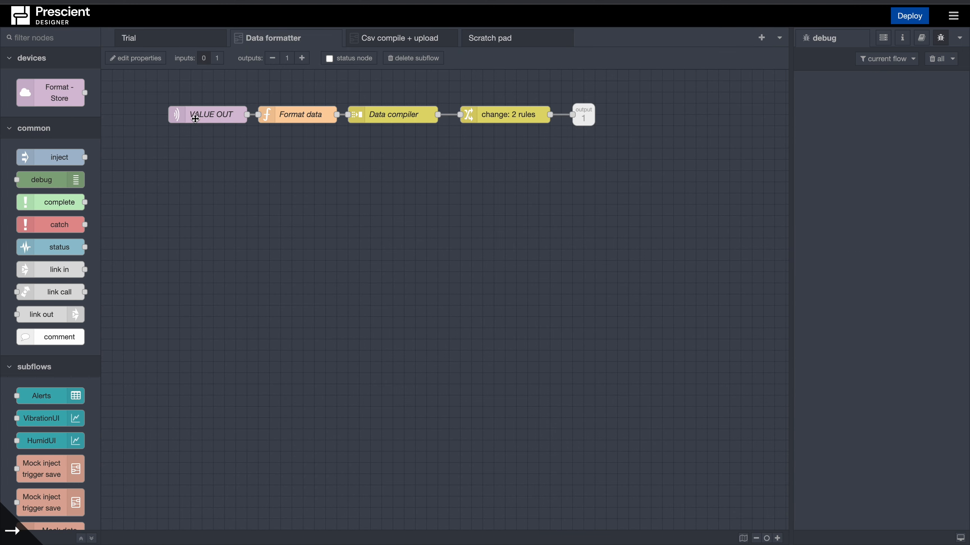
click(183, 45)
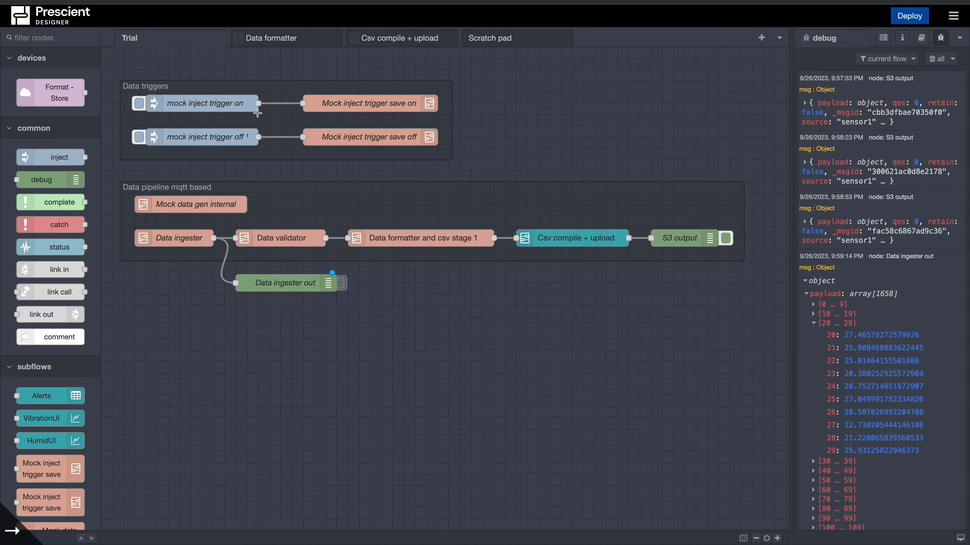
click(282, 37)
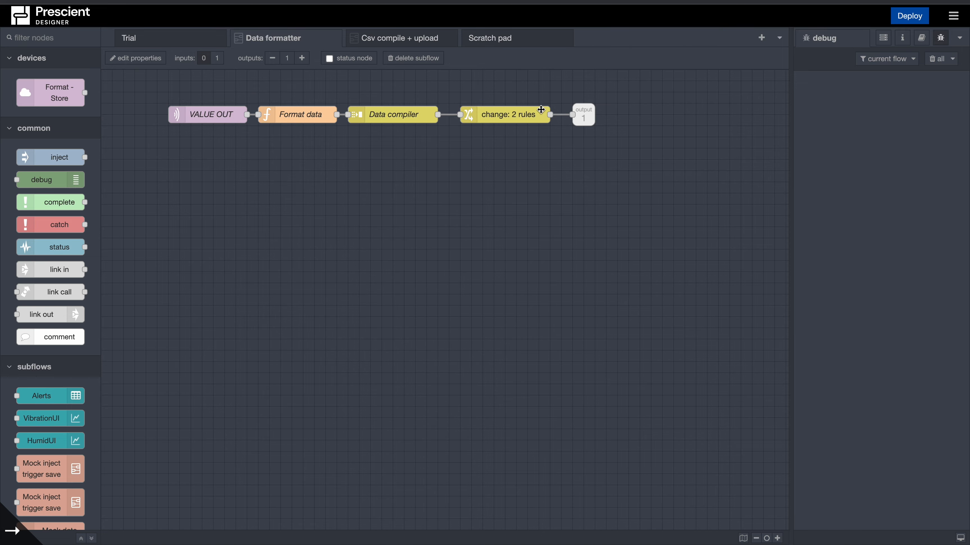
click(151, 37)
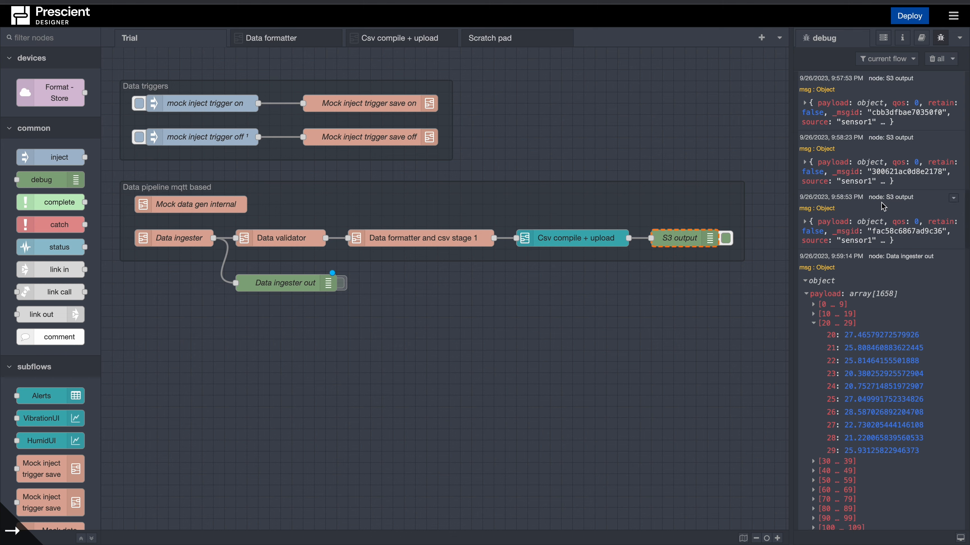
scroll(877, 316, down, 20)
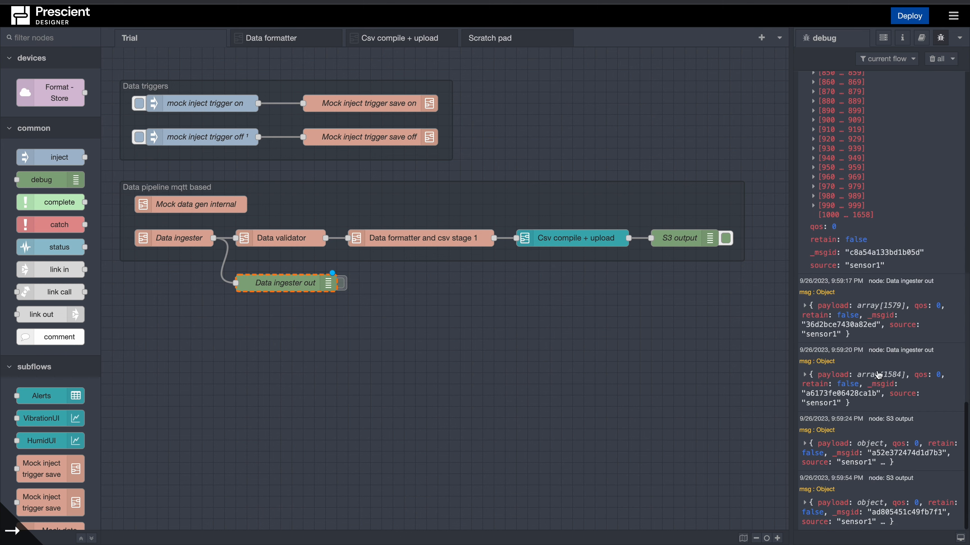
scroll(877, 372, up, 20)
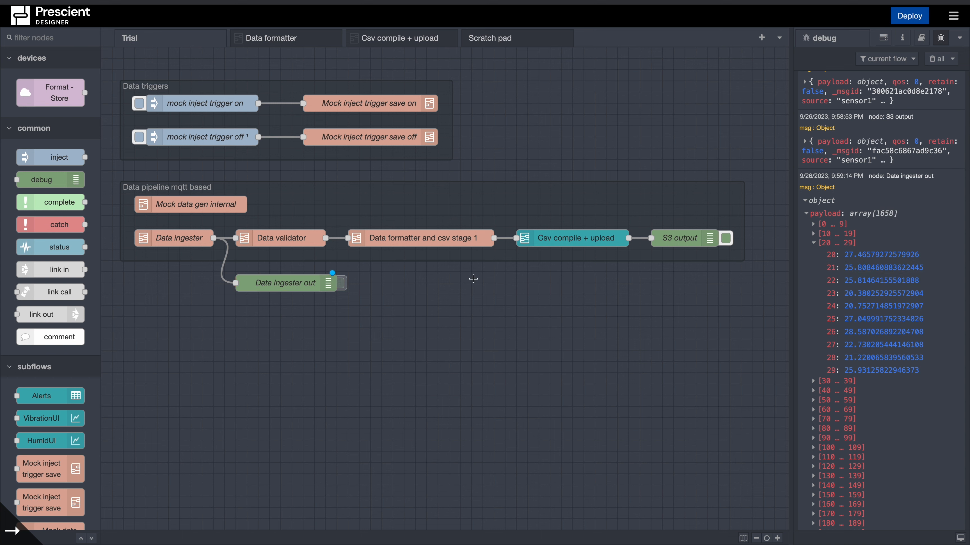
Step: Examine the csv formatter function's On Message code in the Data formatter and csv stage 1 template, and return to the Trial flow
click(409, 247)
double_click(408, 247)
click(551, 62)
click(215, 113)
double_click(214, 115)
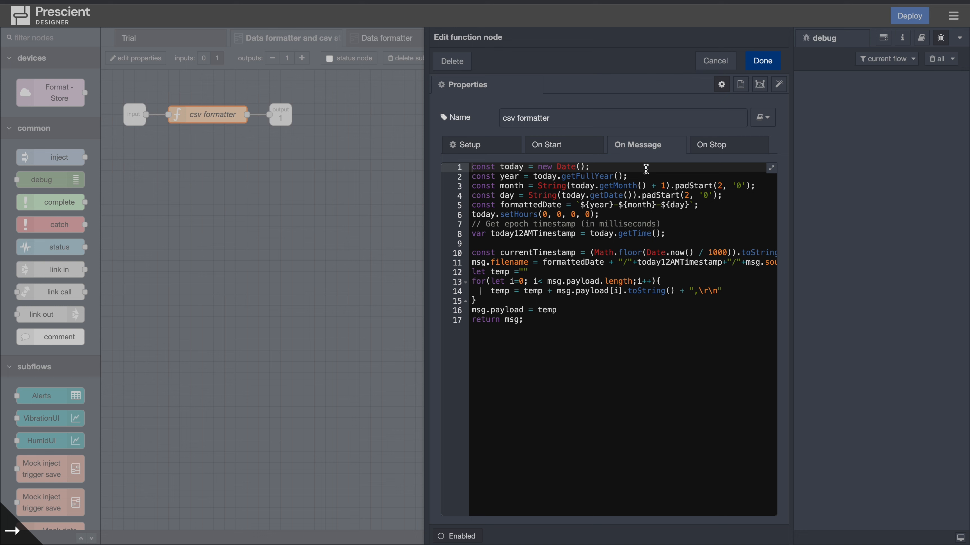
click(715, 60)
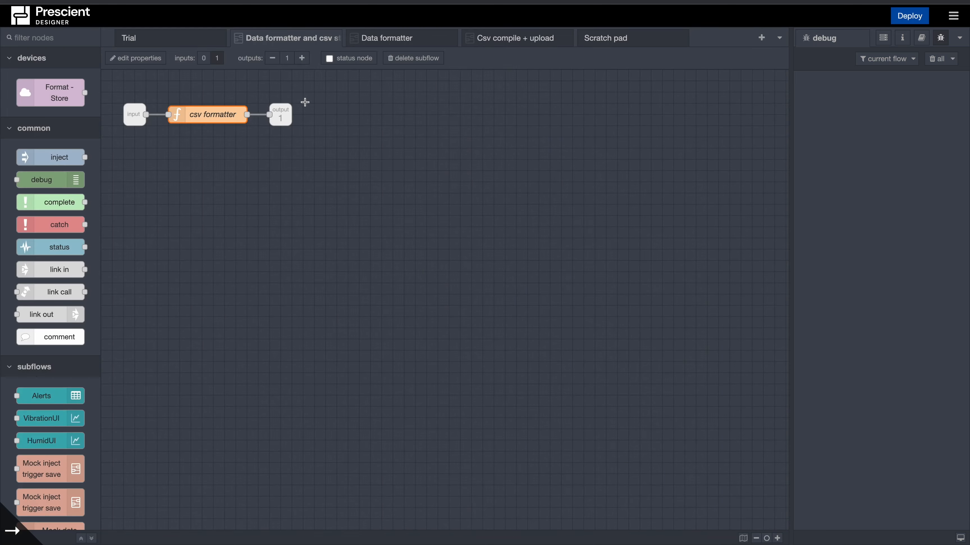
click(187, 42)
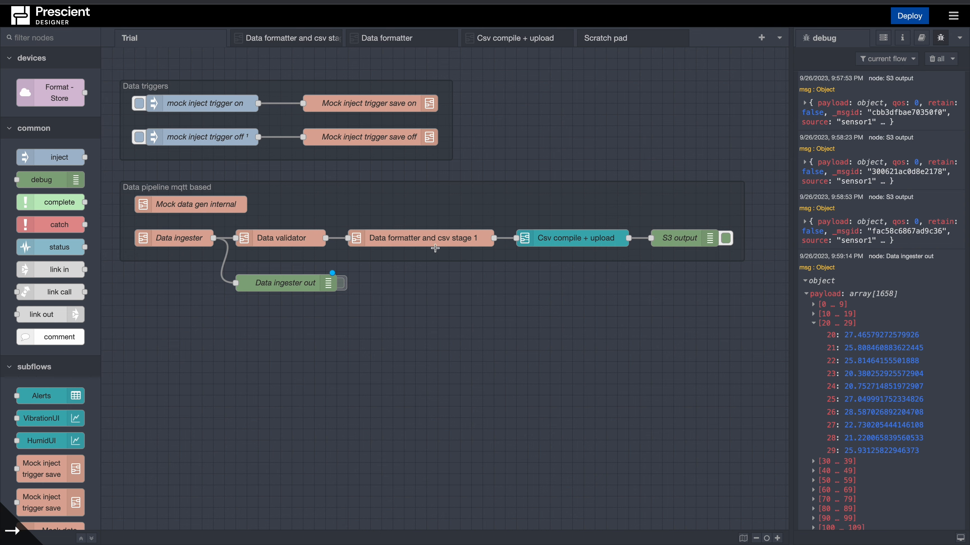
Step: View the node chain inside the Csv compile + upload subflow template and return to the Trial flow
click(559, 241)
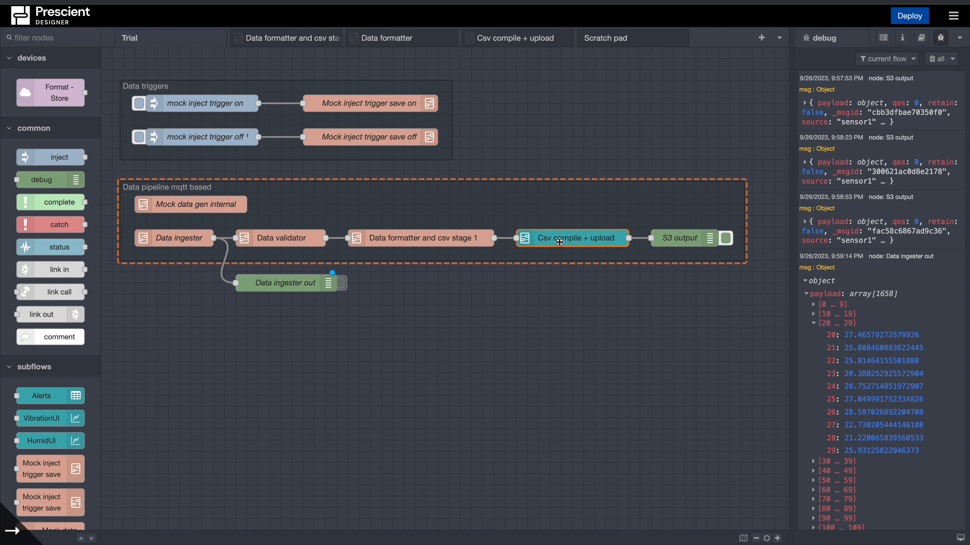
double_click(559, 242)
click(558, 62)
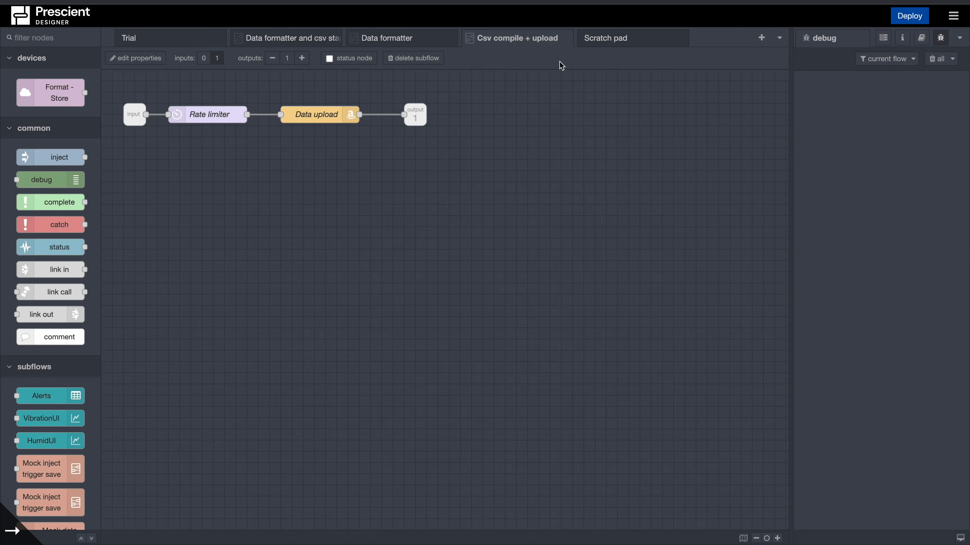
click(189, 38)
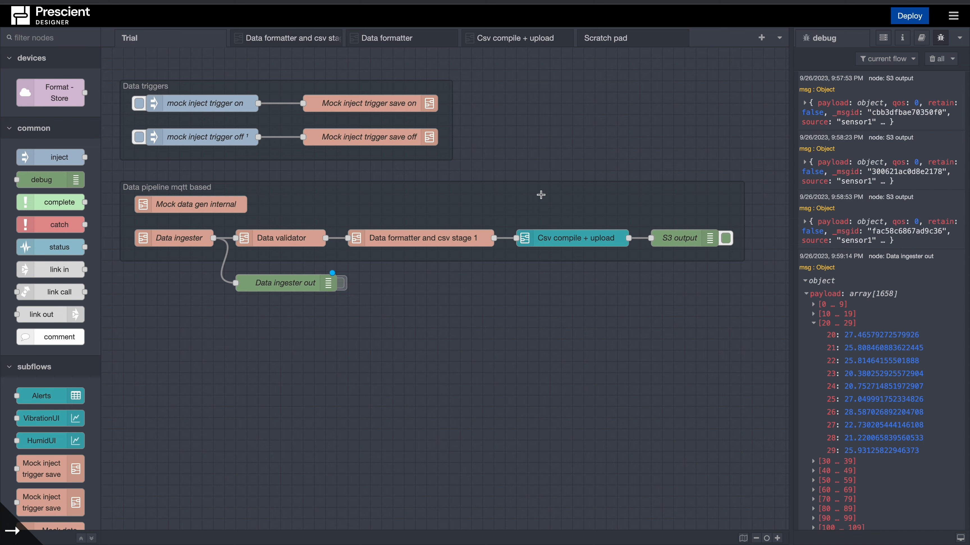
click(515, 38)
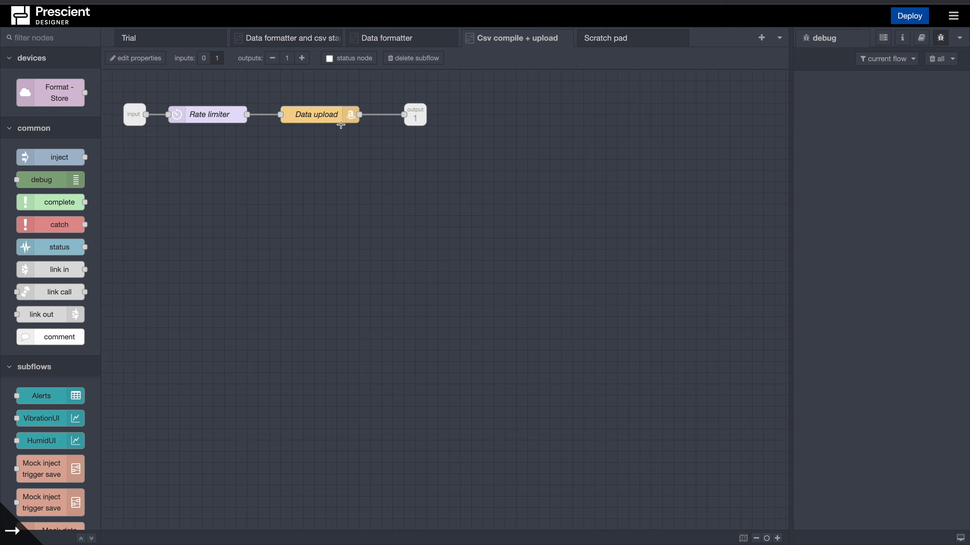
click(141, 38)
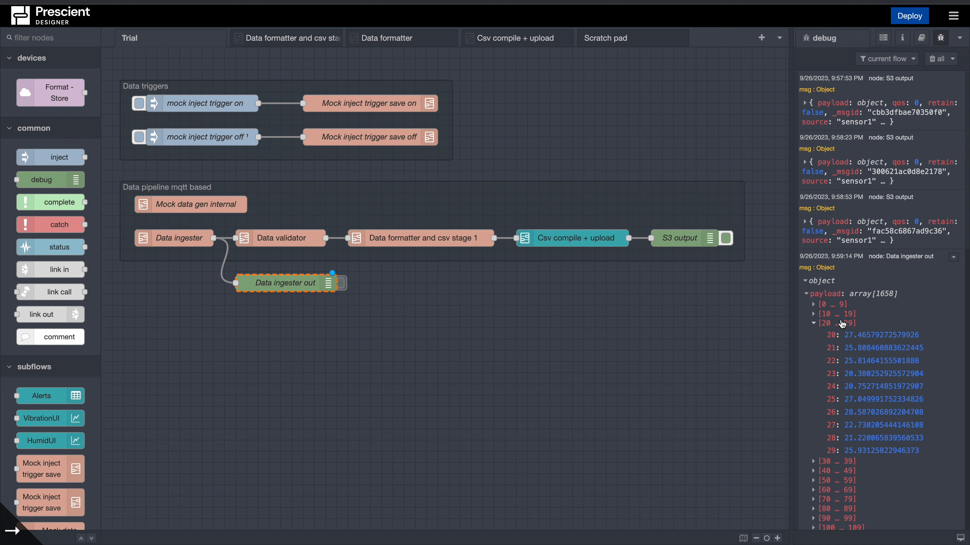
Step: Clear all debug messages, and switch the Data ingester out debug node on and off to capture fresh sensor messages
click(935, 59)
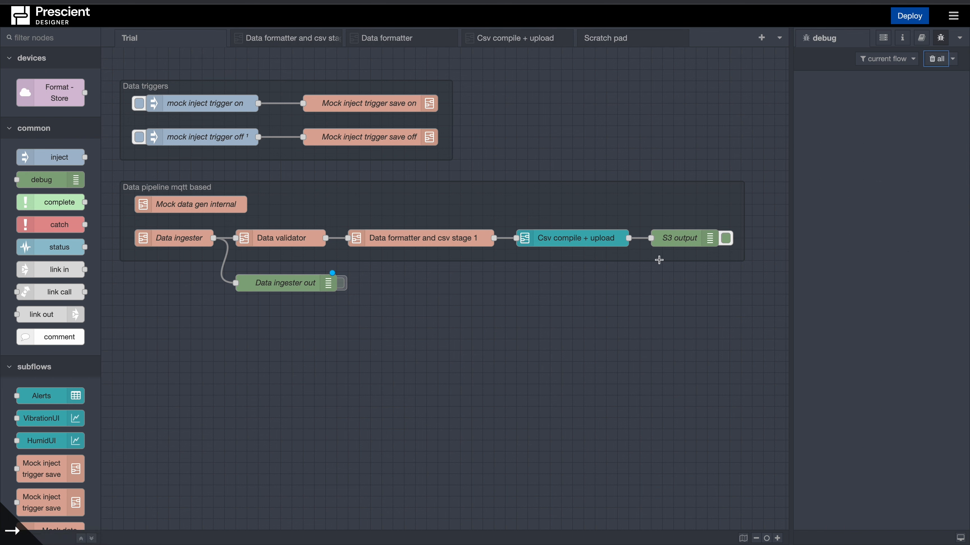
click(343, 288)
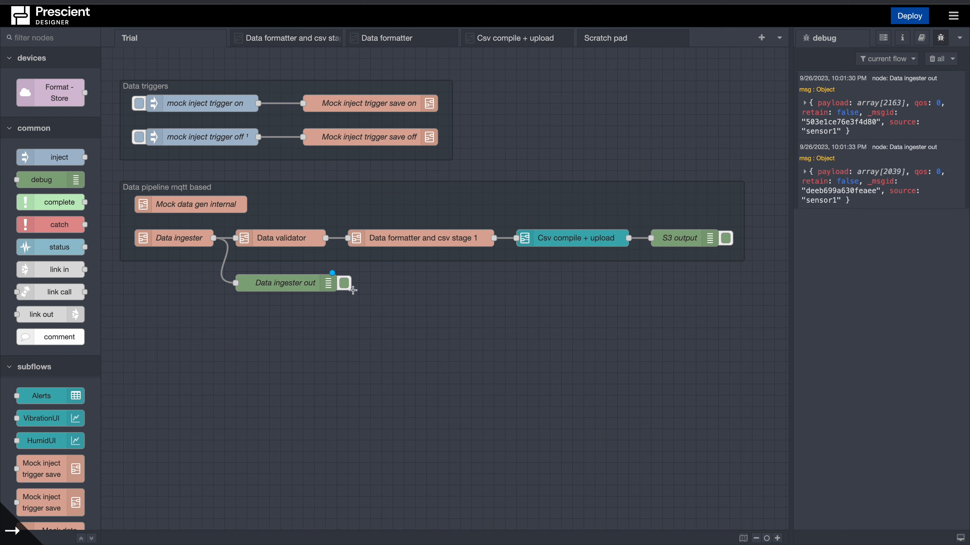
click(343, 289)
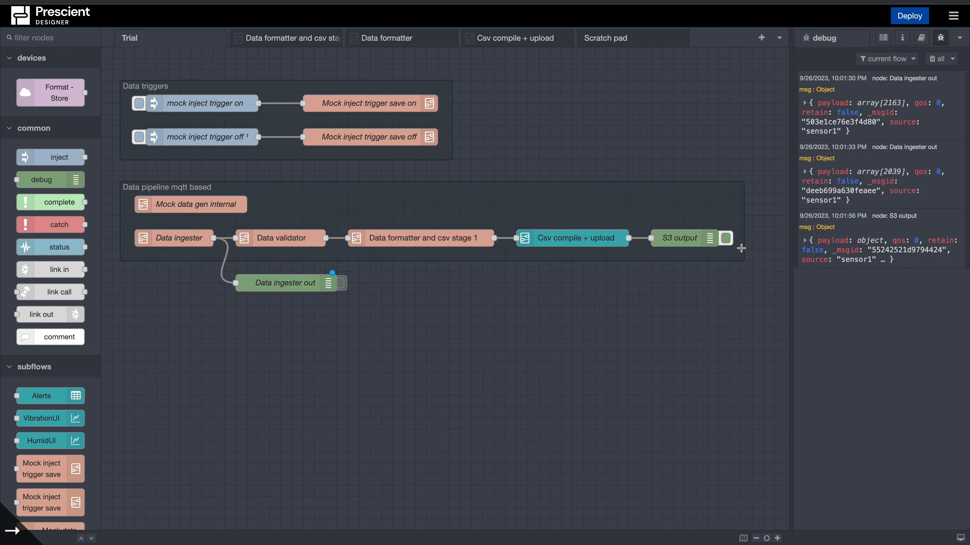
Step: Expand the newest S3 output debug message and its payload object to inspect the upload response, and collapse the payload
click(846, 261)
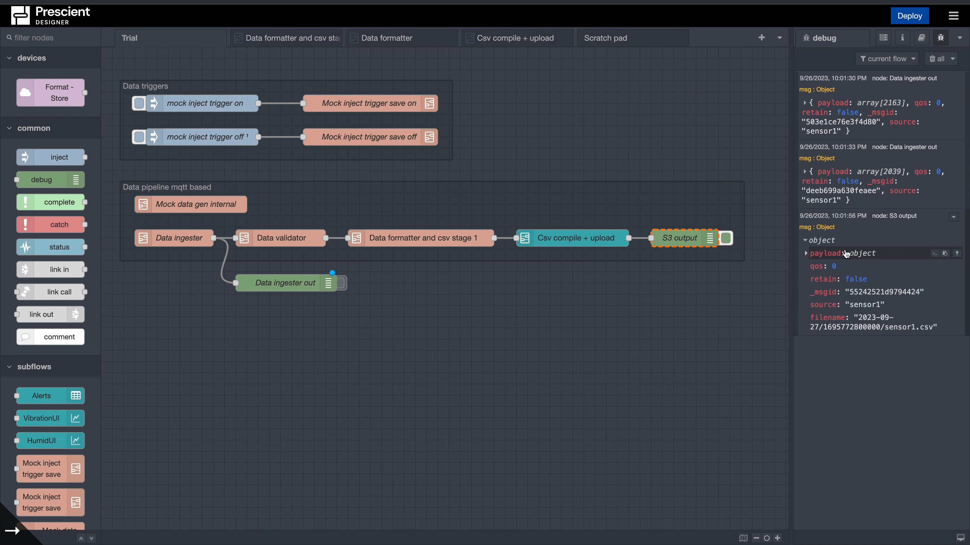
click(834, 253)
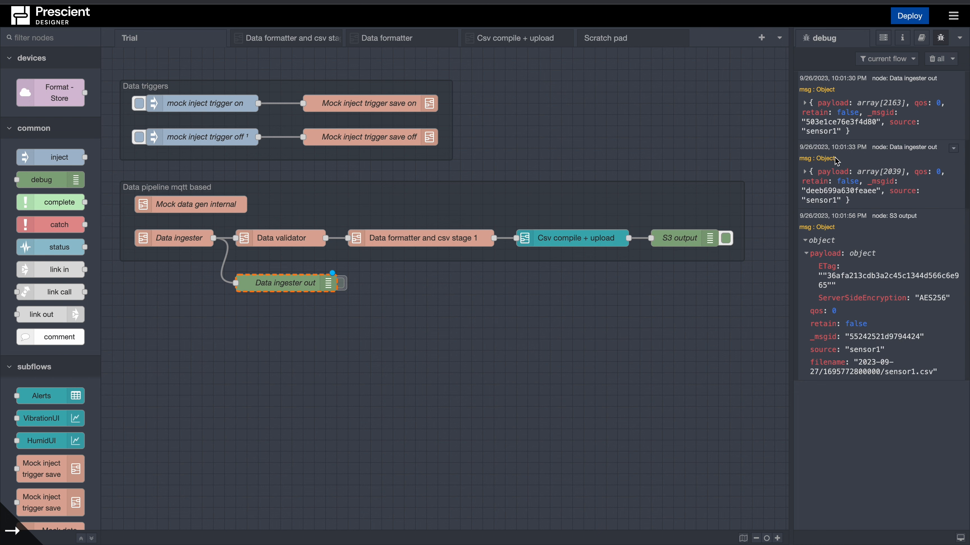
click(805, 253)
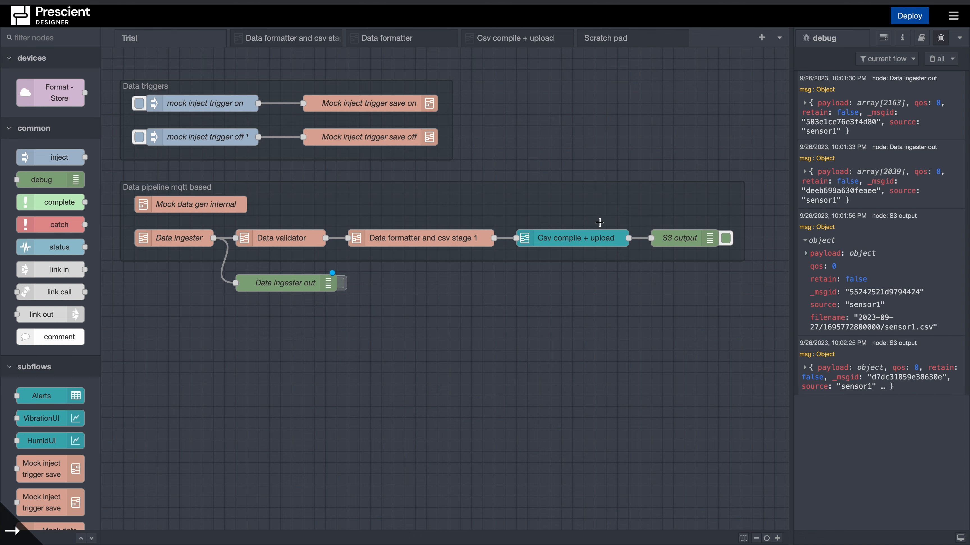
Step: Open the Csv compile + upload template from its pipeline node, check the Data upload node's bucket and region settings, and cancel the edit
double_click(580, 241)
click(558, 60)
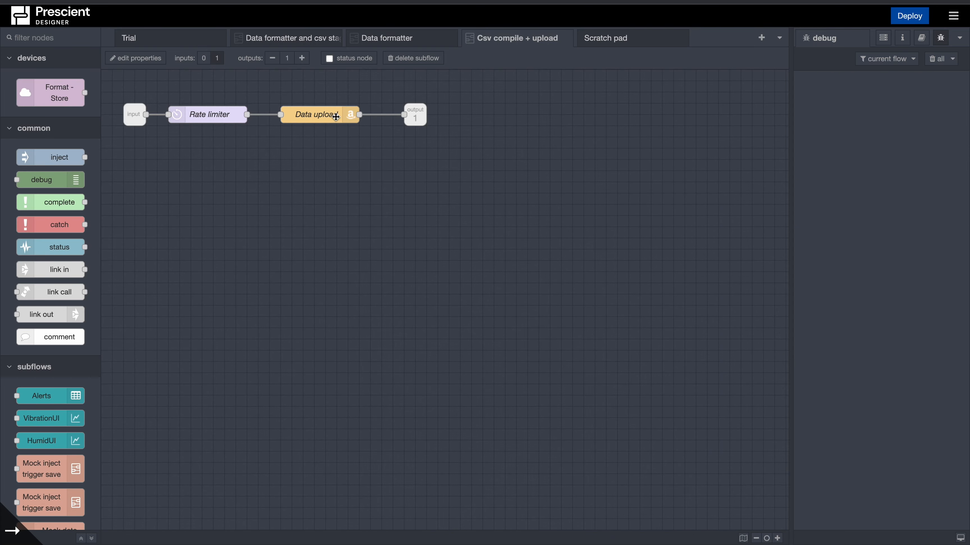
click(316, 116)
double_click(316, 115)
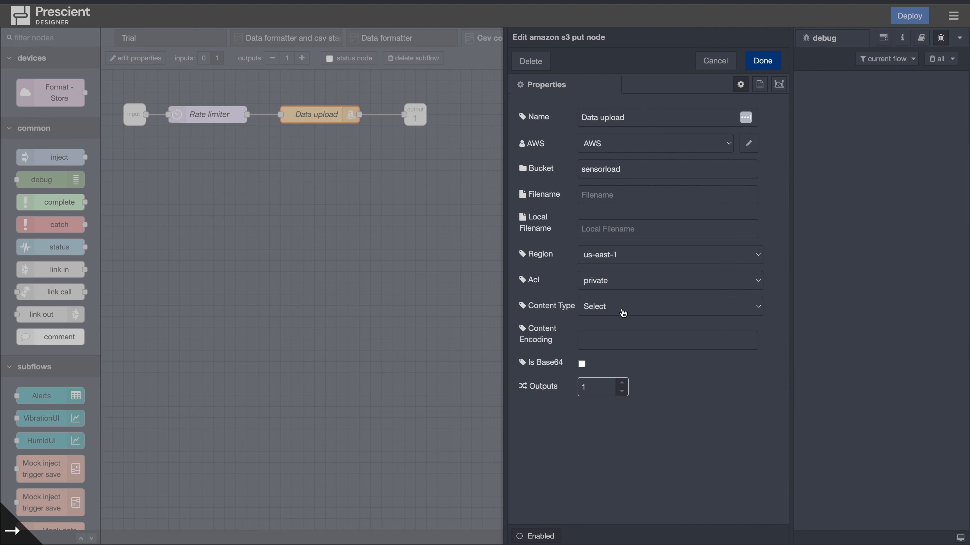
click(715, 60)
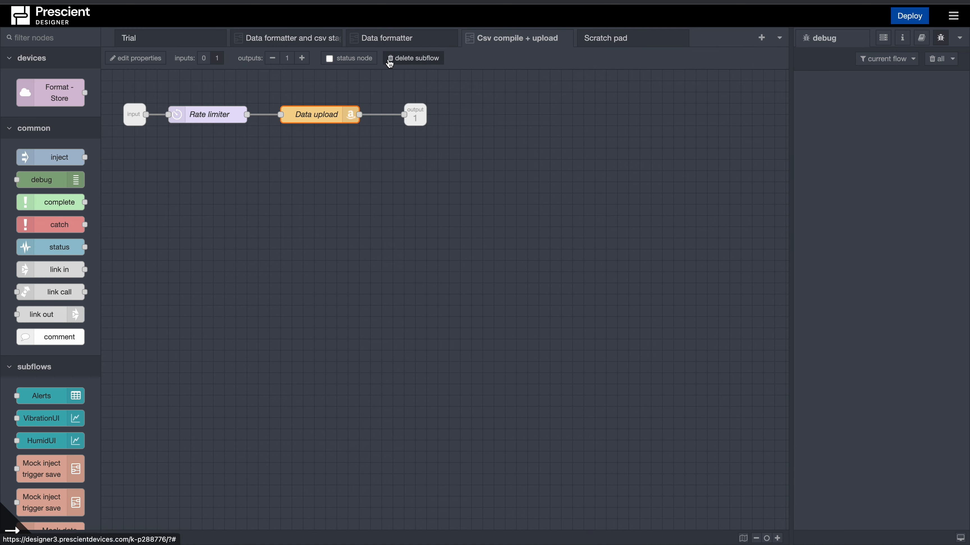
Step: Inspect the payload and filename assignments in the csv formatter function, discard the edit, and return to the Trial flow
click(393, 46)
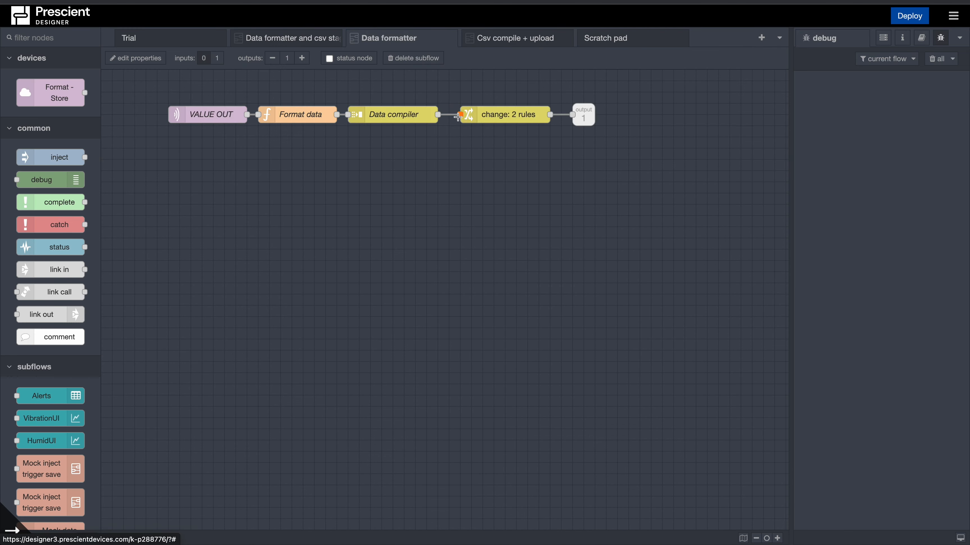
click(281, 42)
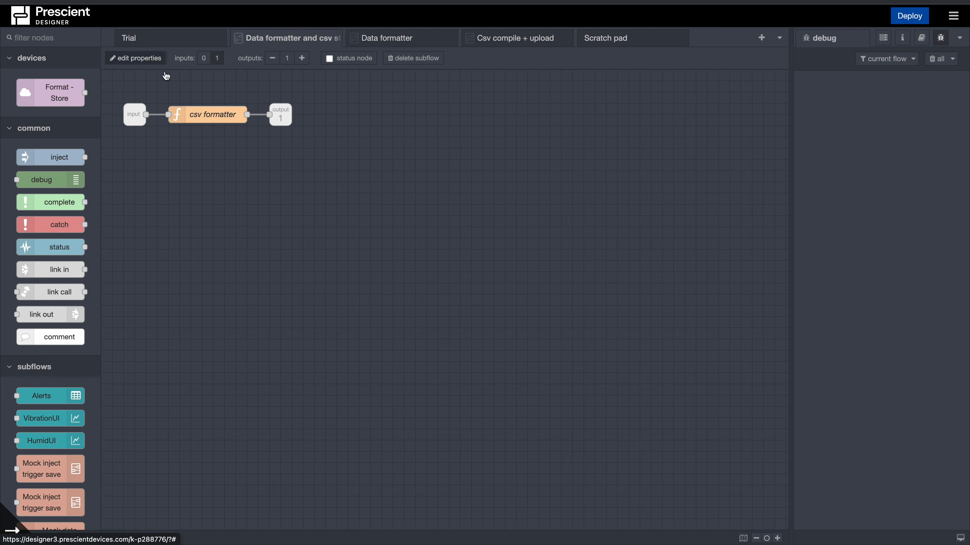
double_click(193, 115)
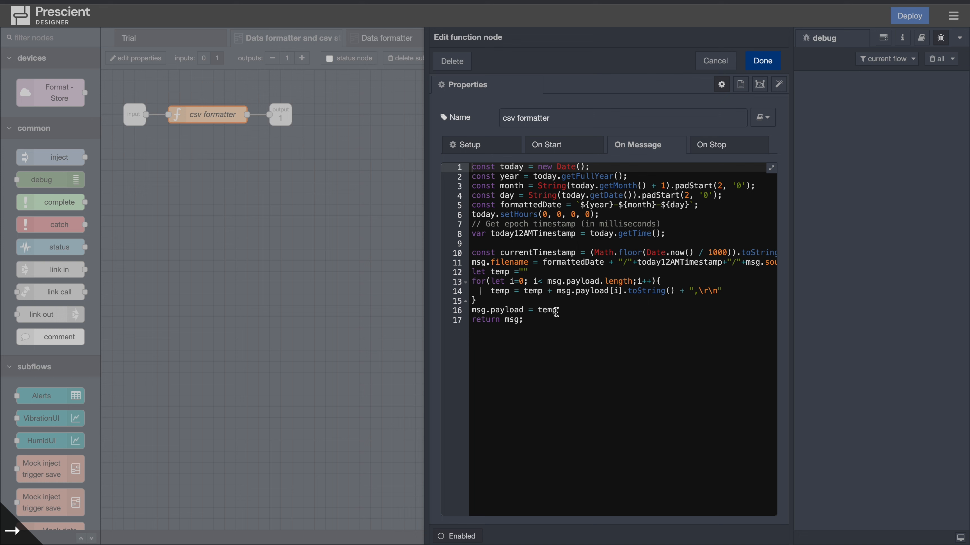
drag(557, 312, 494, 311)
click(529, 264)
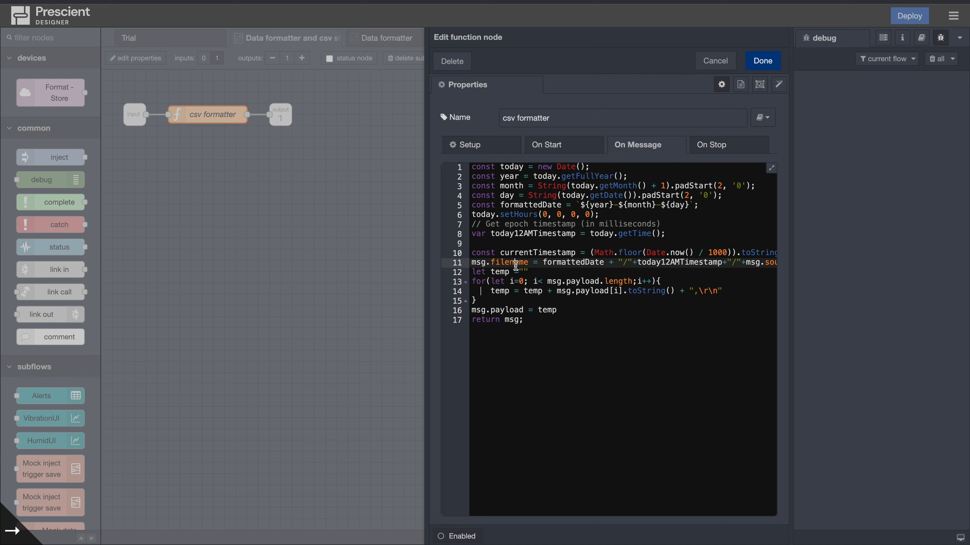
double_click(528, 264)
click(715, 61)
click(165, 38)
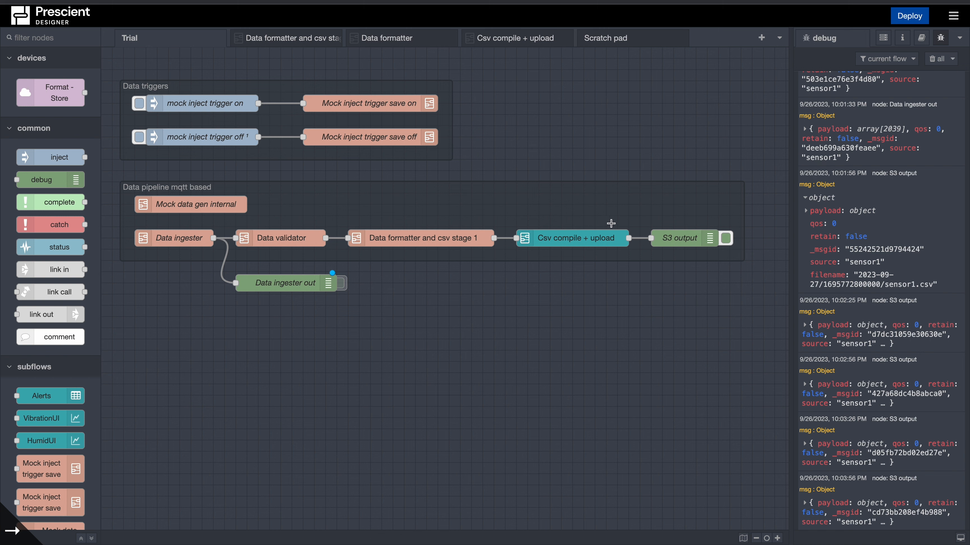
Step: Open the subflow template of the Csv compile + upload node in the data pipeline
double_click(605, 242)
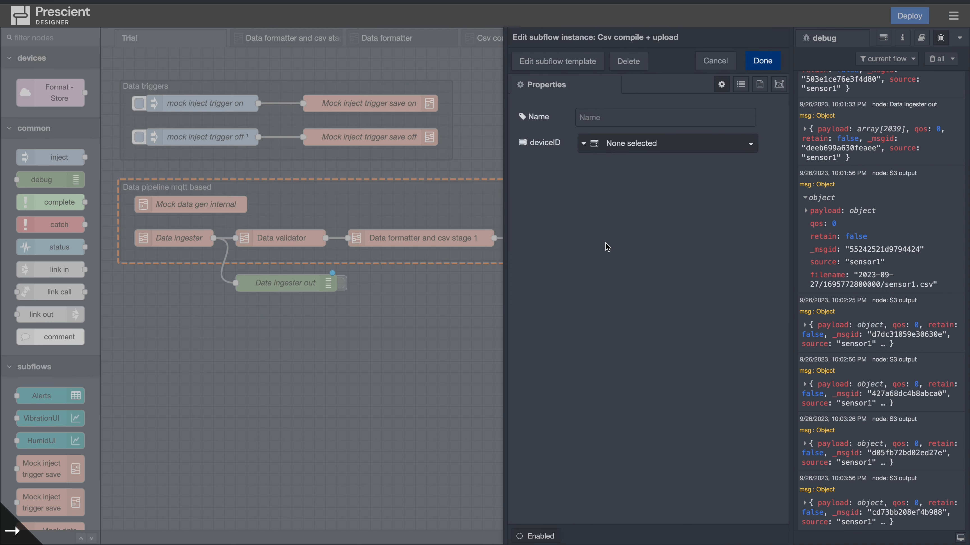
click(579, 63)
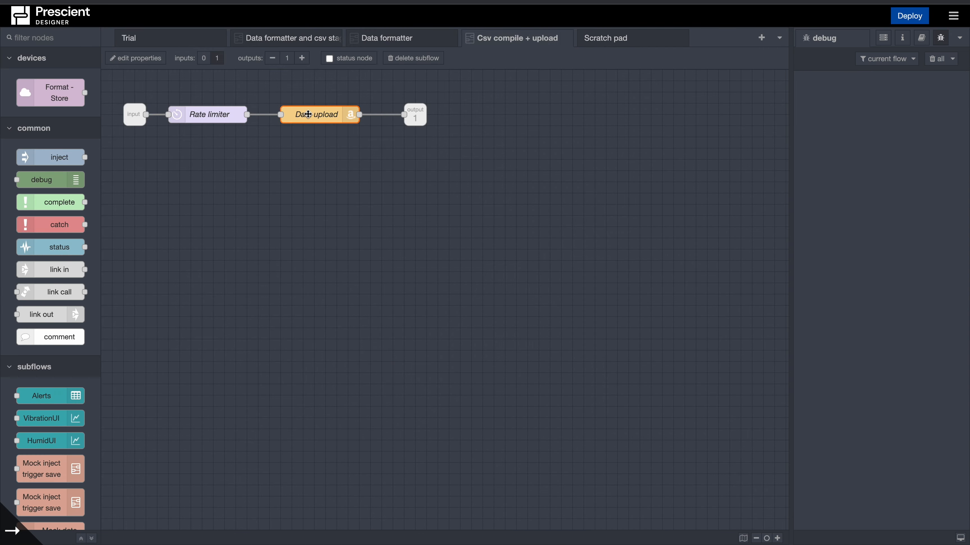